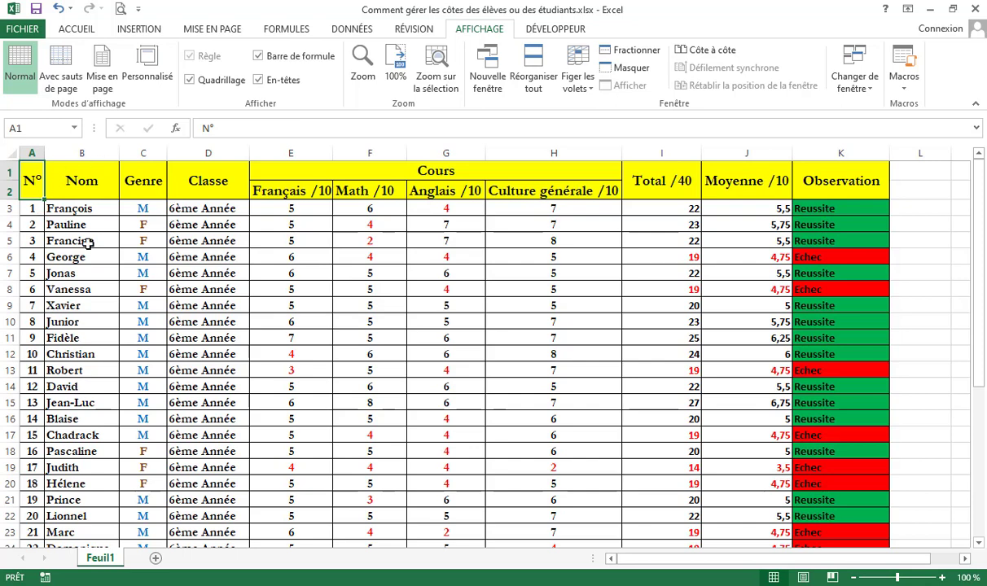
Examine the student grade table from its header rows down to the last student row.
{"action": "left_click_drag", "start_coordinate": [32, 179], "coordinate": [812, 176]}
{"action": "left_click", "coordinate": [143, 179]}
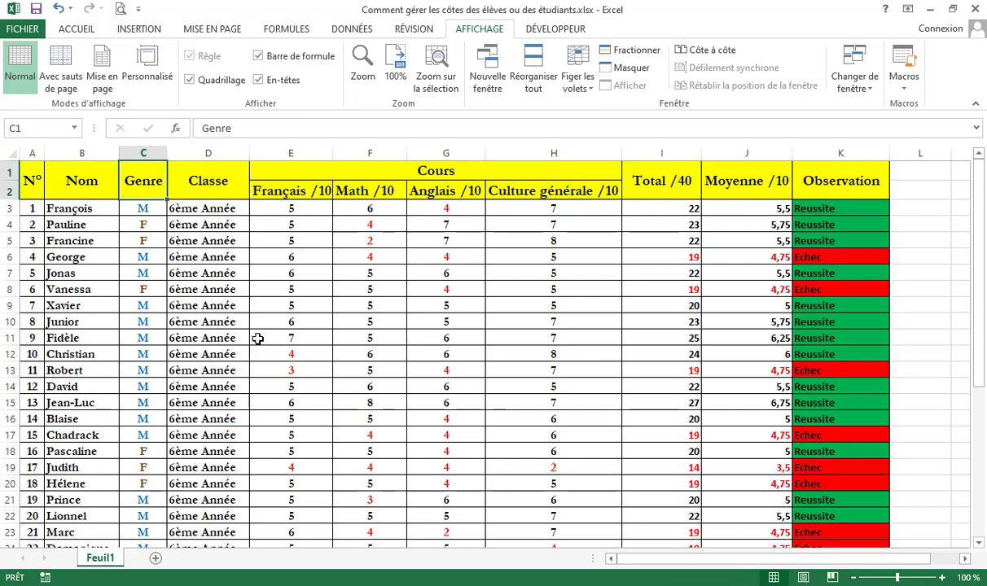
{"action": "scroll", "coordinate": [259, 337], "scroll_direction": "down", "scroll_amount": 4}
{"action": "scroll", "coordinate": [258, 337], "scroll_direction": "up", "scroll_amount": 4}
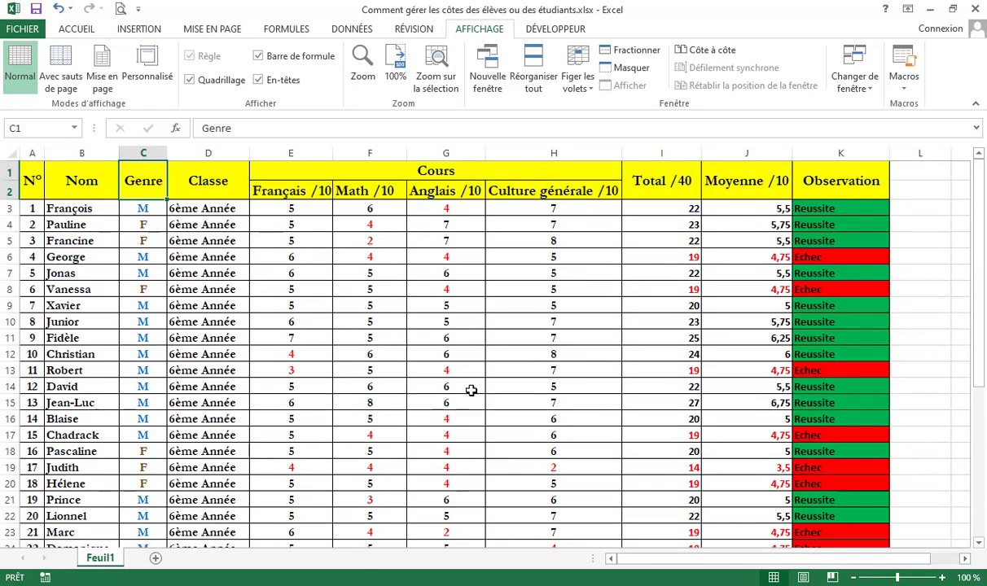
{"action": "scroll", "coordinate": [470, 390], "scroll_direction": "down", "scroll_amount": 4}
{"action": "scroll", "coordinate": [470, 391], "scroll_direction": "up", "scroll_amount": 2}
{"action": "scroll", "coordinate": [473, 391], "scroll_direction": "down", "scroll_amount": 5}
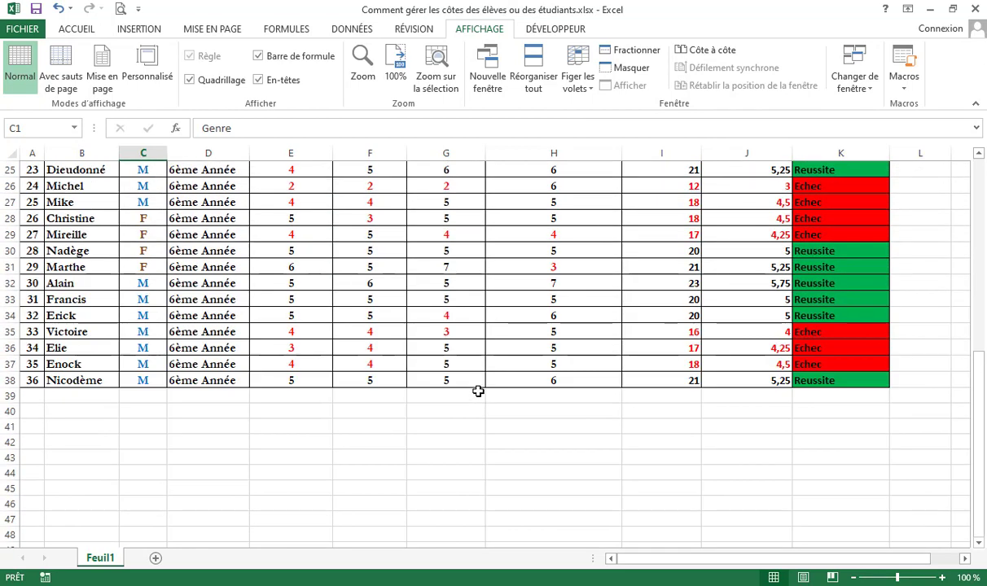
{"action": "scroll", "coordinate": [478, 391], "scroll_direction": "up", "scroll_amount": 8}
{"action": "left_click", "coordinate": [54, 189]}
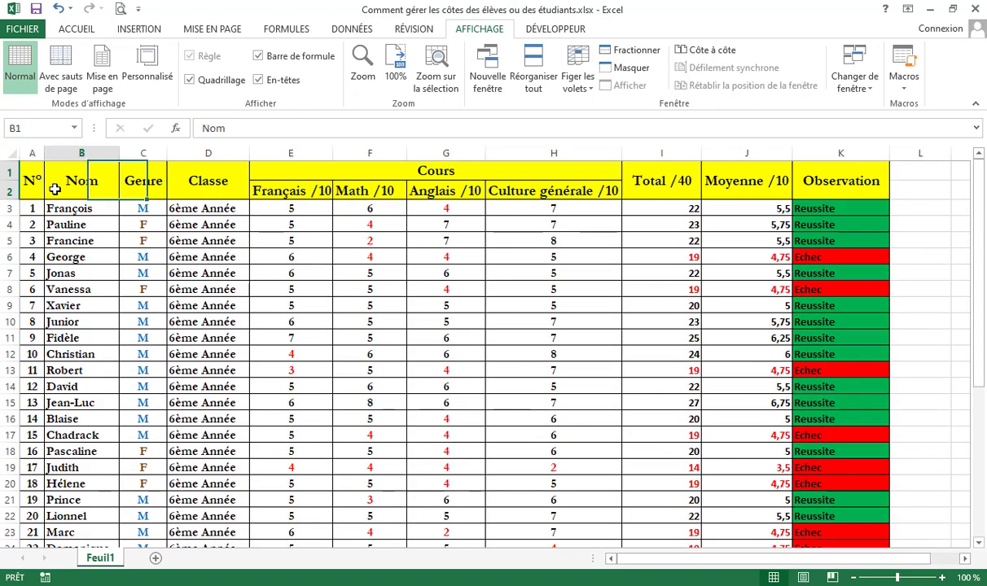
{"action": "left_click_drag", "start_coordinate": [54, 189], "coordinate": [527, 171]}
{"action": "scroll", "coordinate": [284, 338], "scroll_direction": "down", "scroll_amount": 4}
{"action": "scroll", "coordinate": [294, 352], "scroll_direction": "up", "scroll_amount": 4}
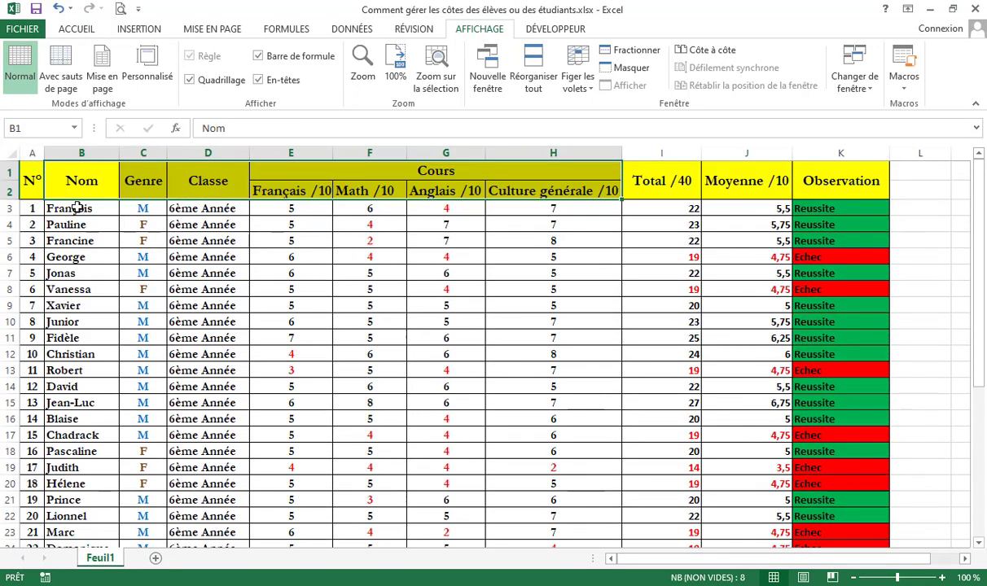
Review the two-row table header from N° to Observation, including the Nom, Genre, Classe and Cours cells.
{"action": "left_click_drag", "start_coordinate": [28, 174], "coordinate": [822, 180]}
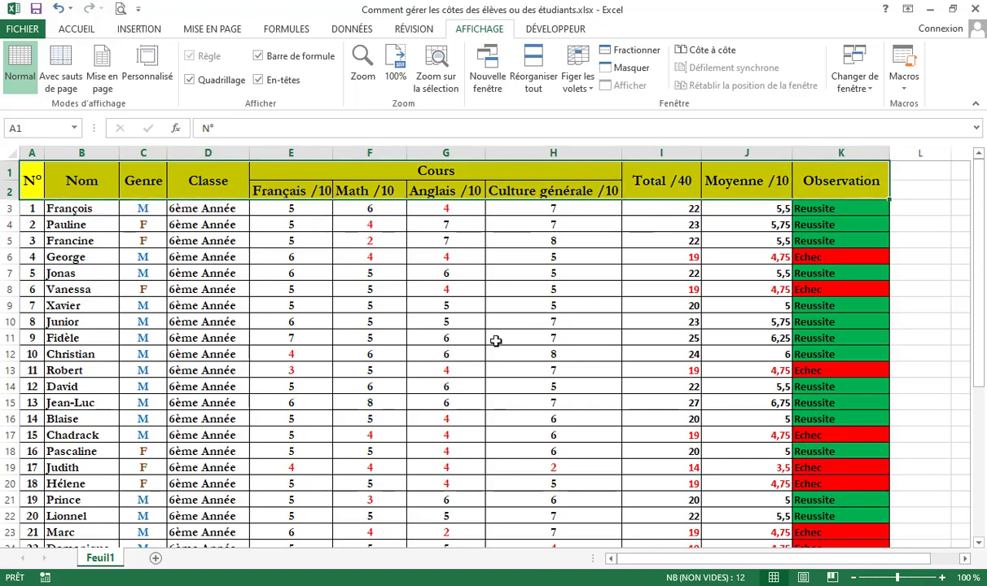
{"action": "left_click", "coordinate": [396, 291]}
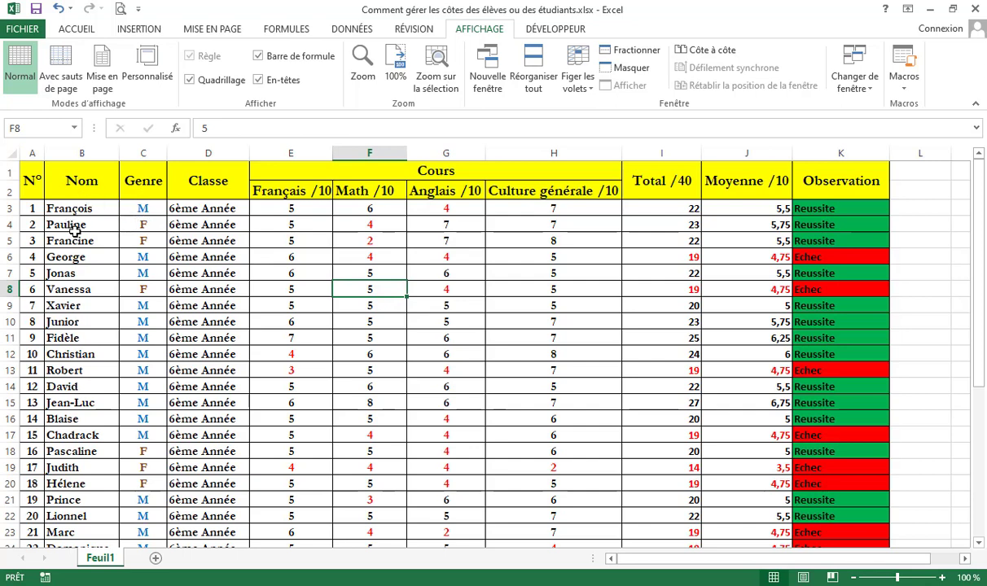
{"action": "left_click_drag", "start_coordinate": [35, 179], "coordinate": [215, 188]}
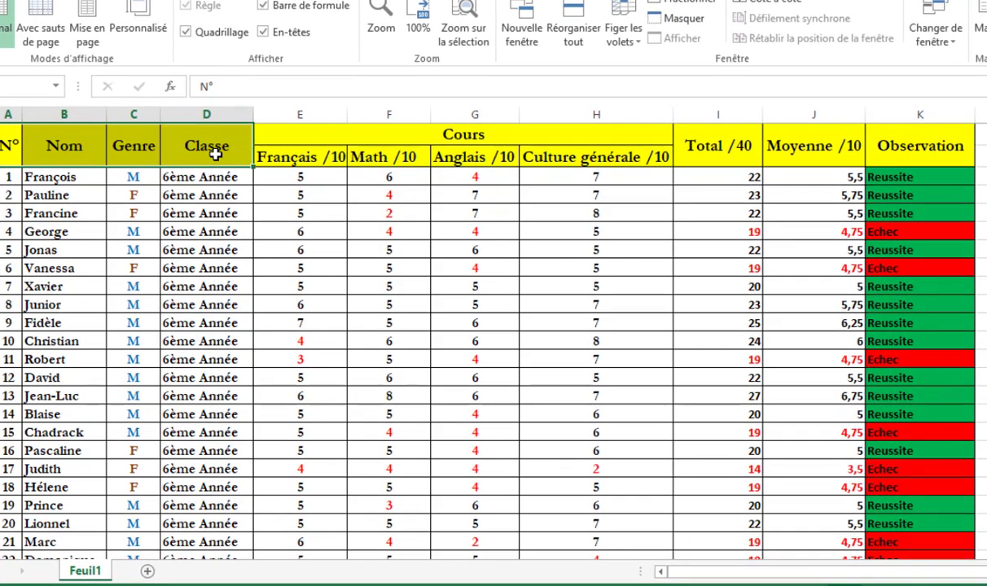
{"action": "left_click", "coordinate": [215, 155]}
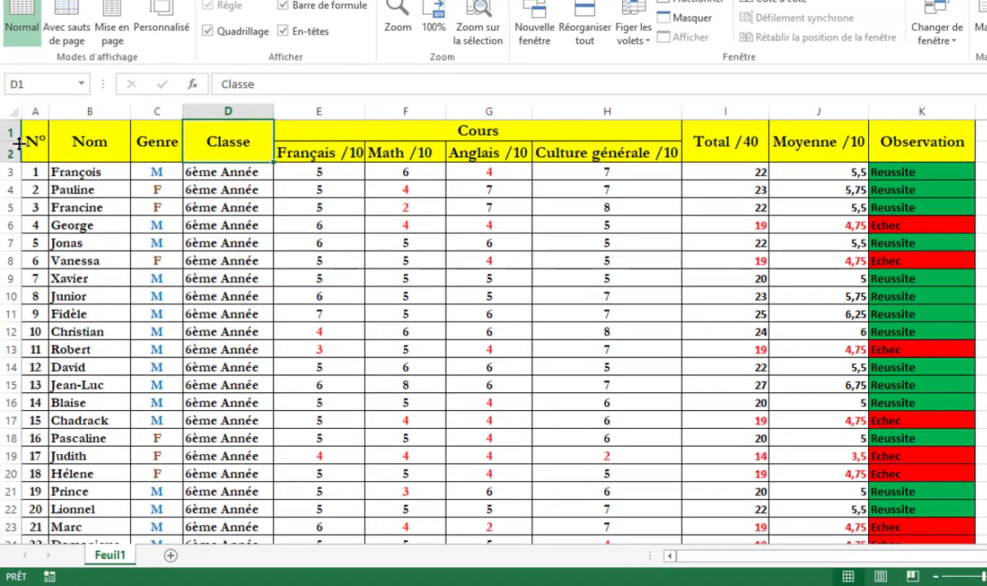
{"action": "left_click_drag", "start_coordinate": [45, 132], "coordinate": [262, 153]}
{"action": "left_click", "coordinate": [31, 138]}
{"action": "left_click", "coordinate": [94, 147]}
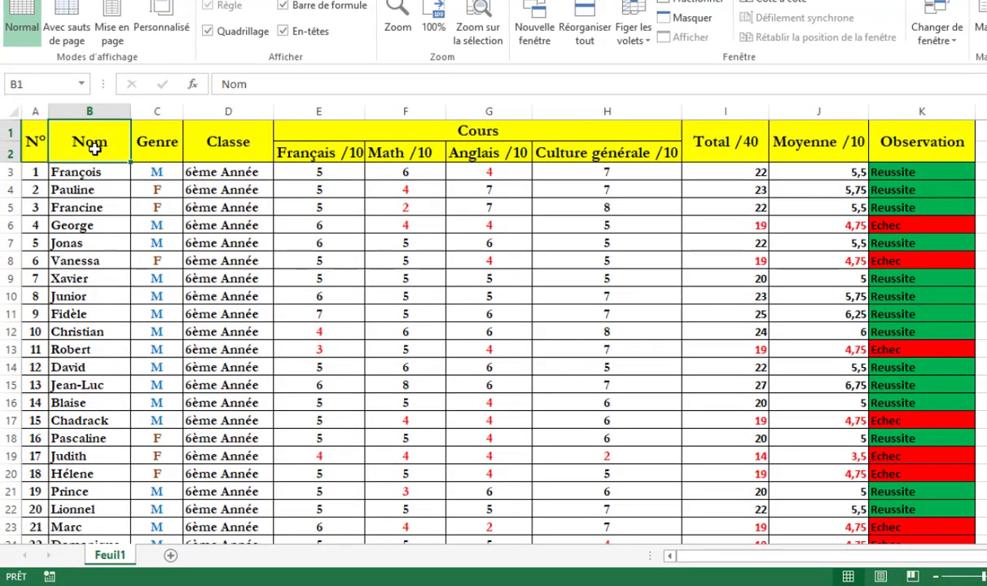
{"action": "left_click", "coordinate": [196, 140]}
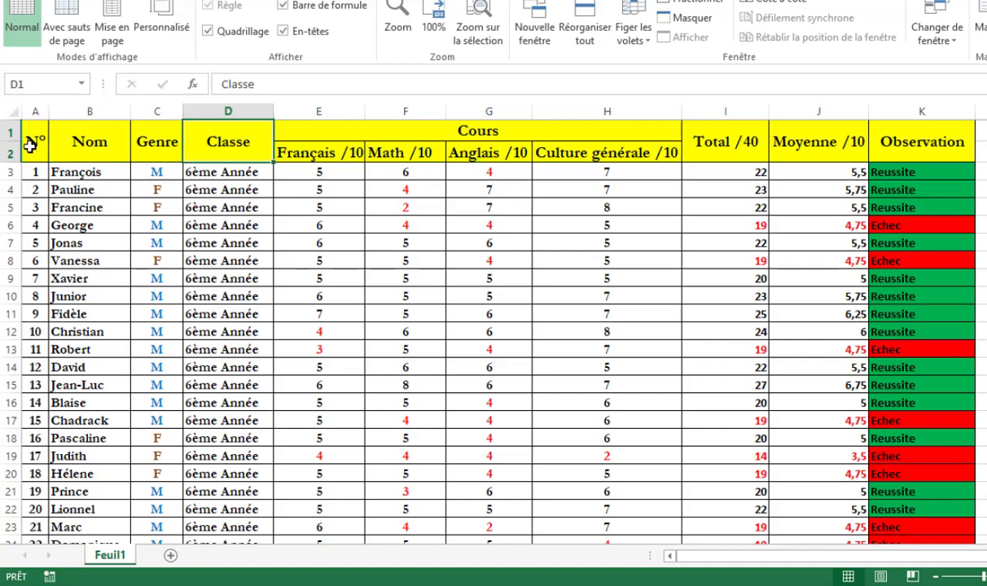
{"action": "left_click_drag", "start_coordinate": [33, 143], "coordinate": [481, 150]}
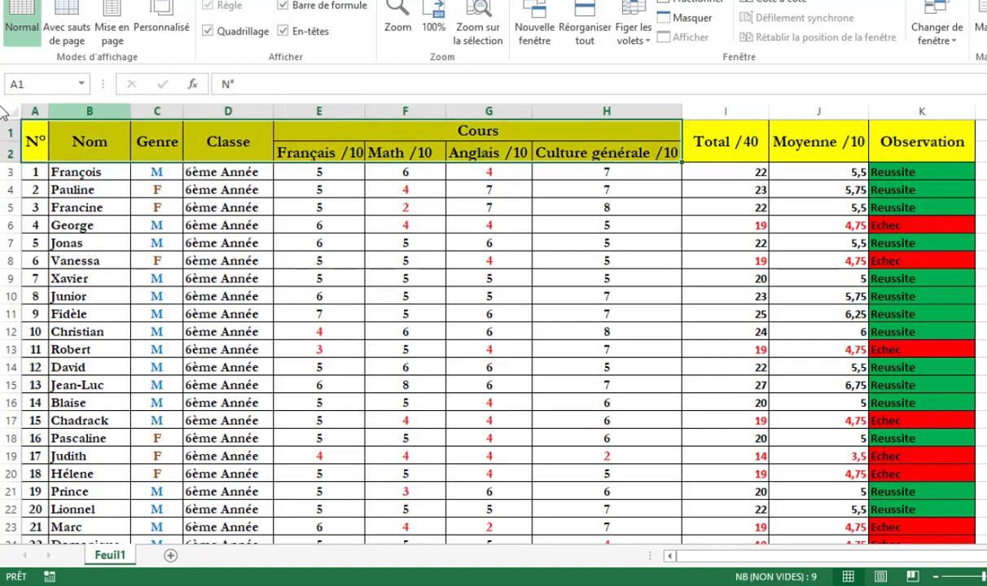
{"action": "left_click_drag", "start_coordinate": [37, 132], "coordinate": [887, 140]}
{"action": "left_click", "coordinate": [71, 188]}
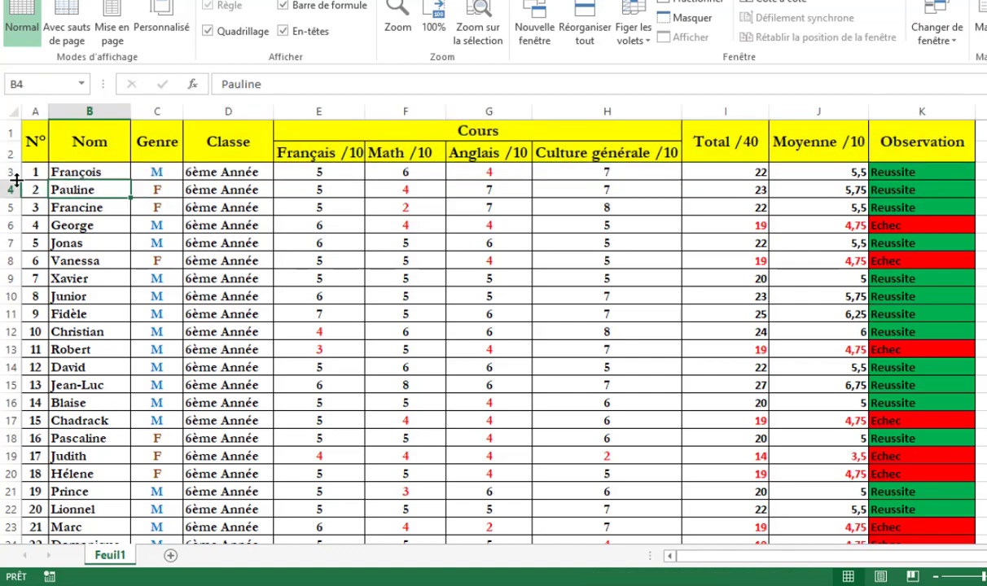
Freeze the panes above row 3 to lock the two header rows of the grade table.
{"action": "left_click", "coordinate": [6, 171]}
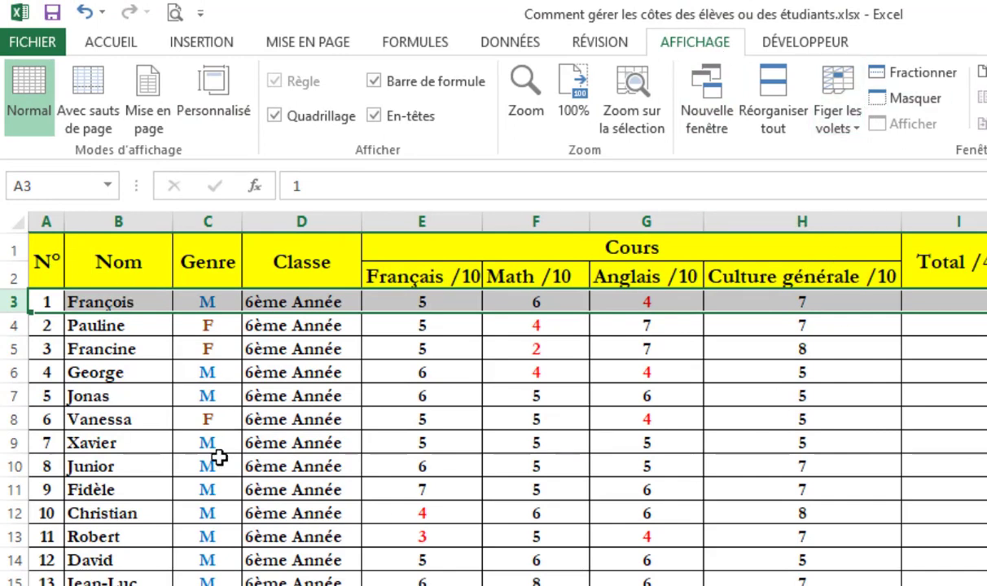
{"action": "left_click", "coordinate": [125, 47]}
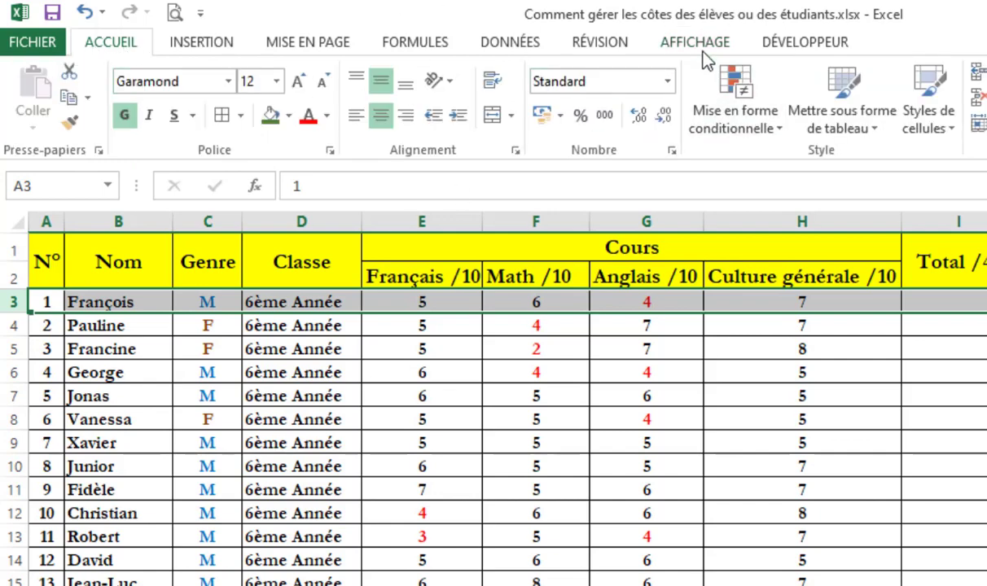
{"action": "left_click", "coordinate": [669, 40]}
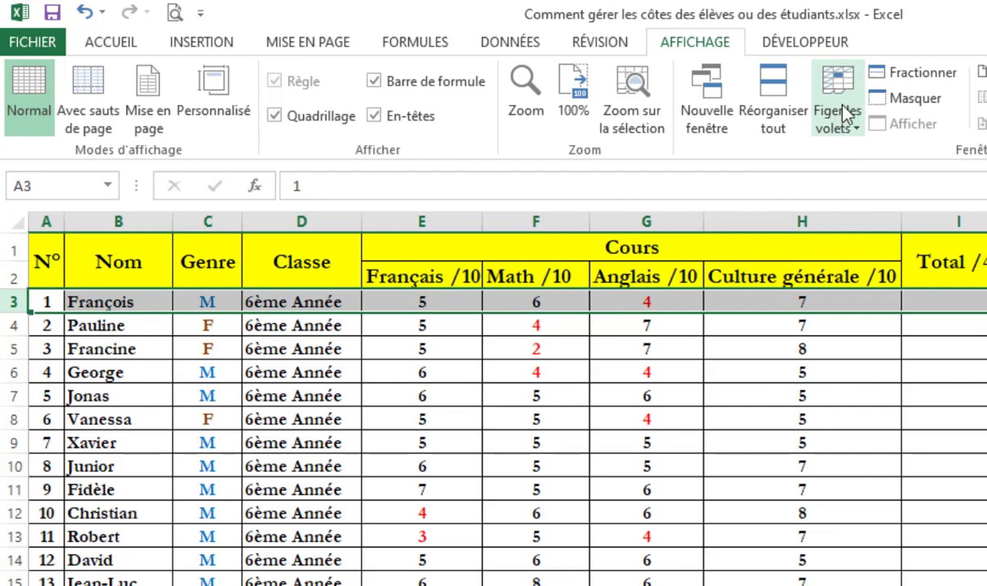
{"action": "left_click", "coordinate": [851, 131]}
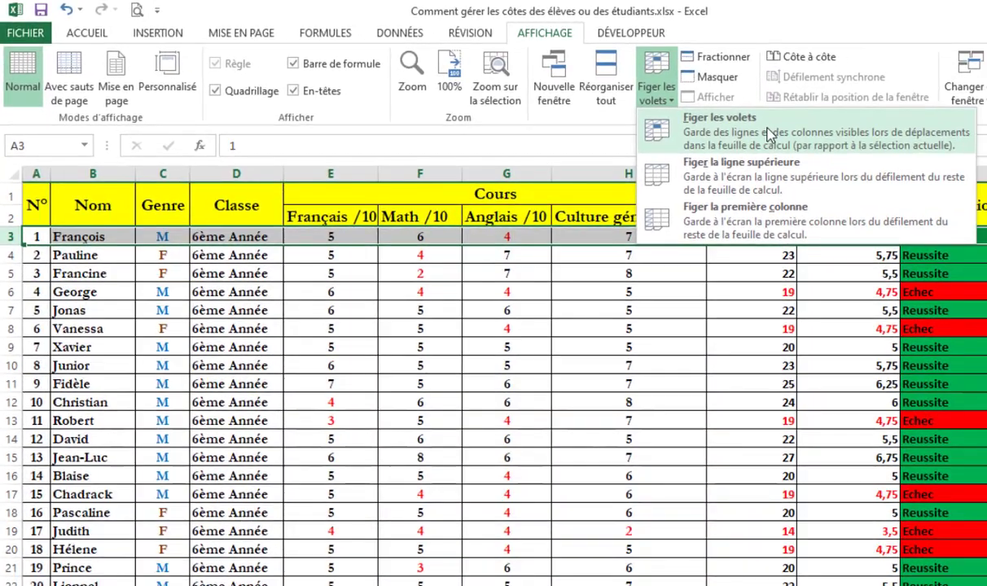
{"action": "left_click", "coordinate": [769, 135]}
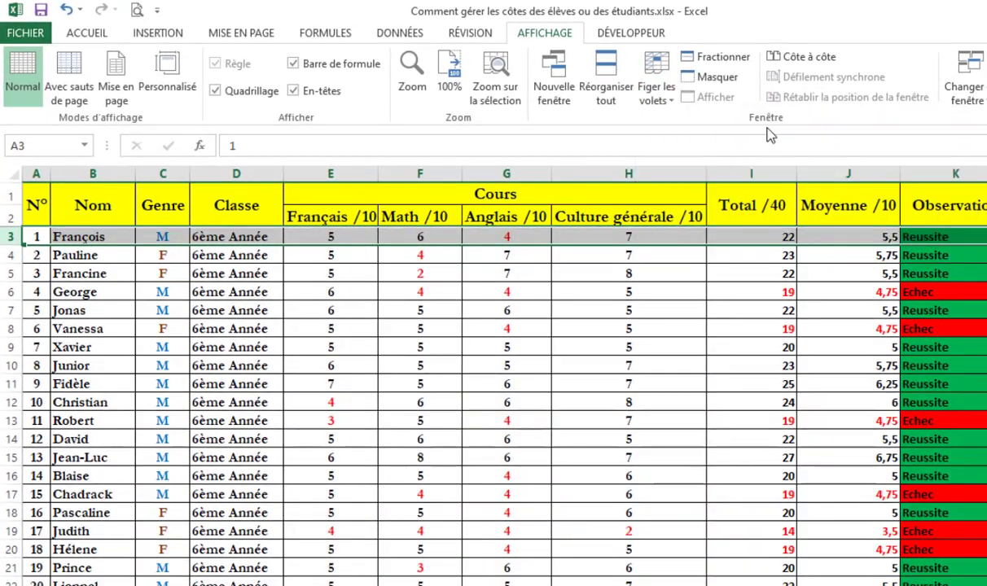
Check how the two header rows behave across the whole student list with the panes frozen.
{"action": "scroll", "coordinate": [403, 309], "scroll_direction": "down", "scroll_amount": 6}
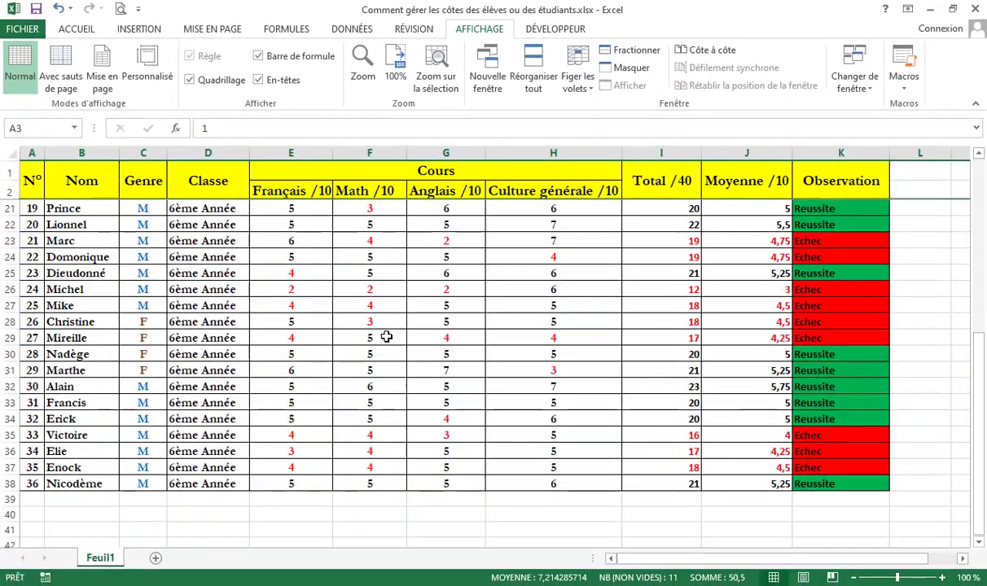
{"action": "scroll", "coordinate": [386, 337], "scroll_direction": "down", "scroll_amount": 2}
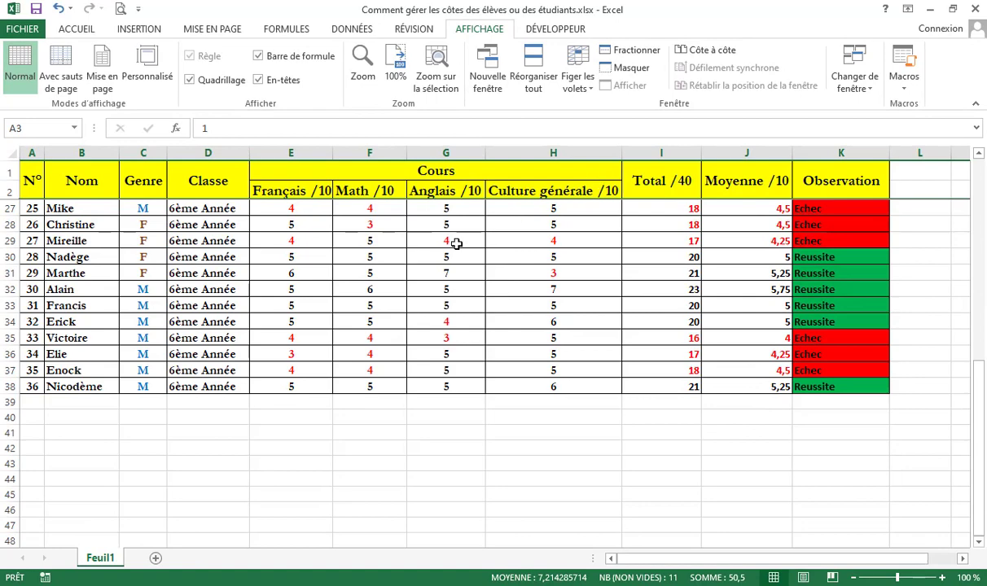
{"action": "scroll", "coordinate": [420, 275], "scroll_direction": "up", "scroll_amount": 4}
{"action": "scroll", "coordinate": [421, 275], "scroll_direction": "up", "scroll_amount": 4}
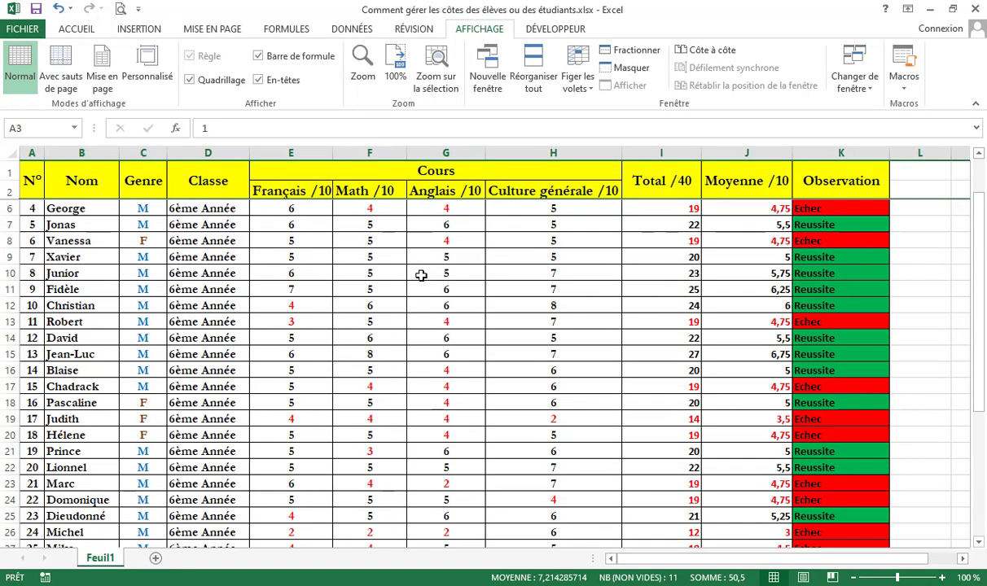
{"action": "left_click", "coordinate": [101, 366]}
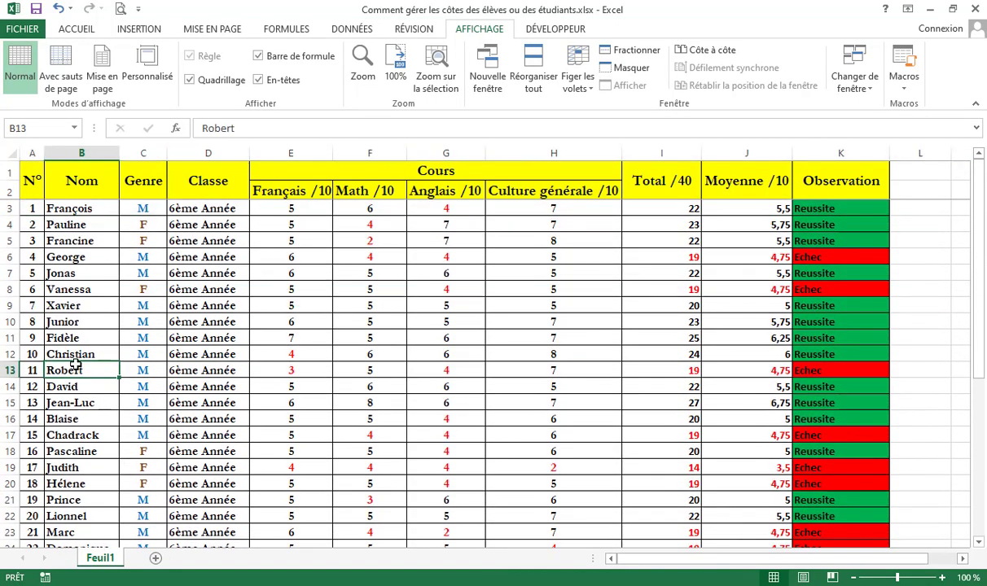
{"action": "scroll", "coordinate": [282, 320], "scroll_direction": "down", "scroll_amount": 6}
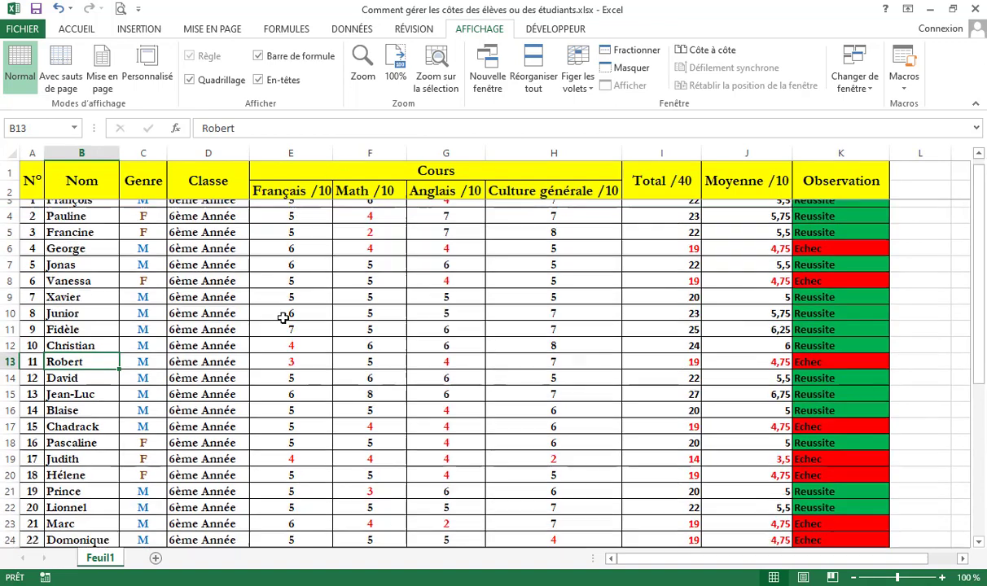
{"action": "scroll", "coordinate": [283, 319], "scroll_direction": "up", "scroll_amount": 6}
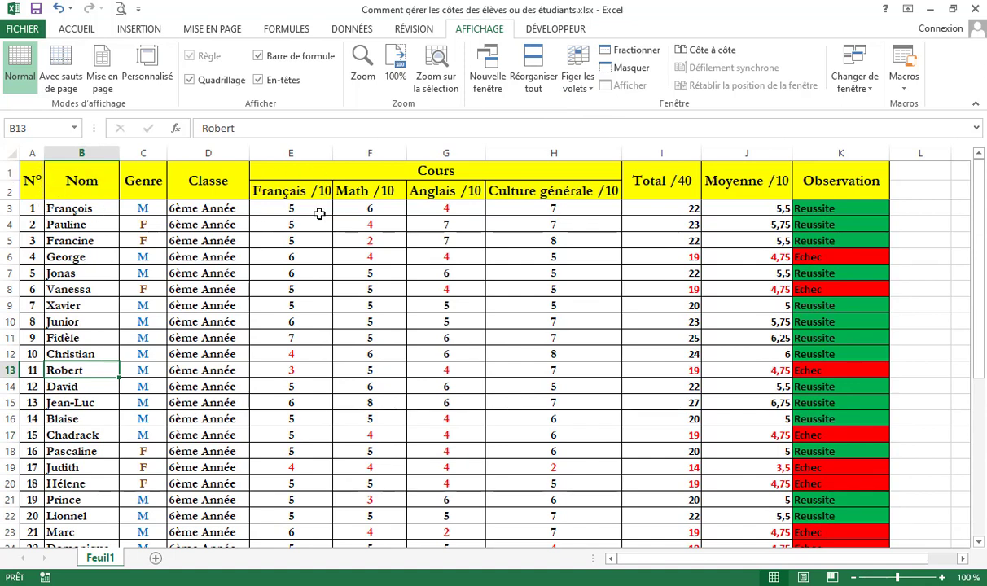
Unfreeze the panes of the grade sheet.
{"action": "left_click", "coordinate": [580, 84]}
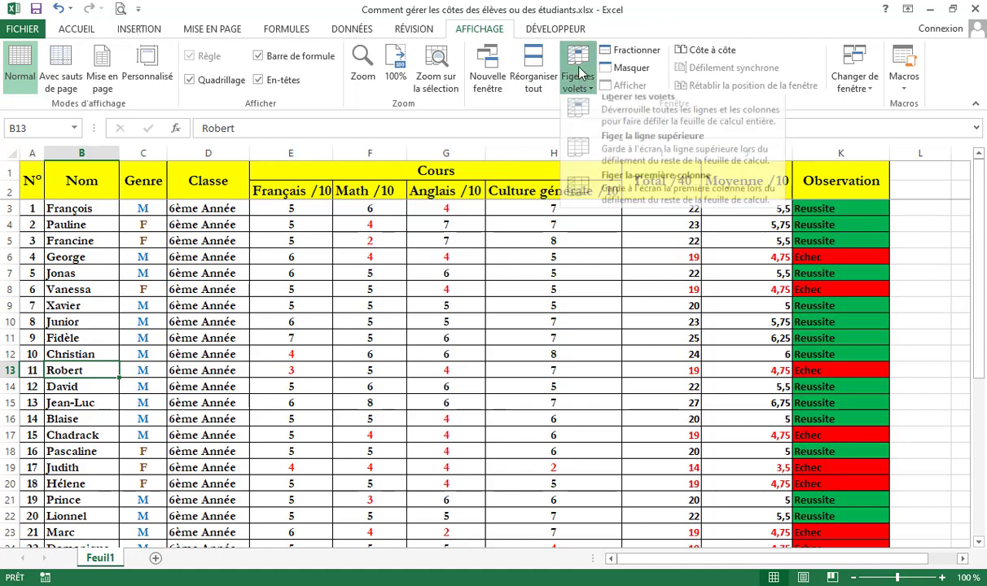
{"action": "left_click", "coordinate": [587, 107]}
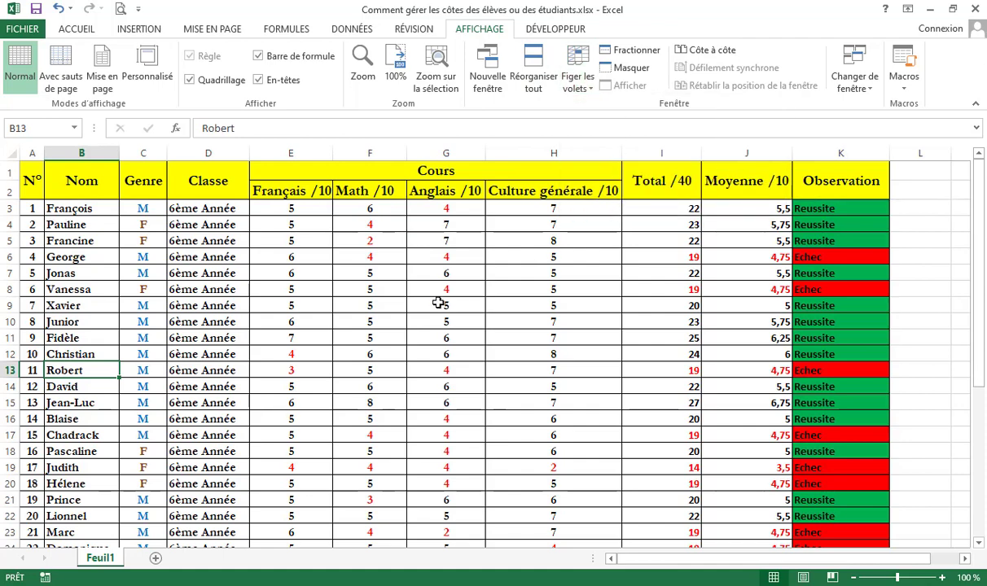
Check how the header rows behave down to the last student row with the panes unfrozen.
{"action": "scroll", "coordinate": [350, 302], "scroll_direction": "down", "scroll_amount": 8}
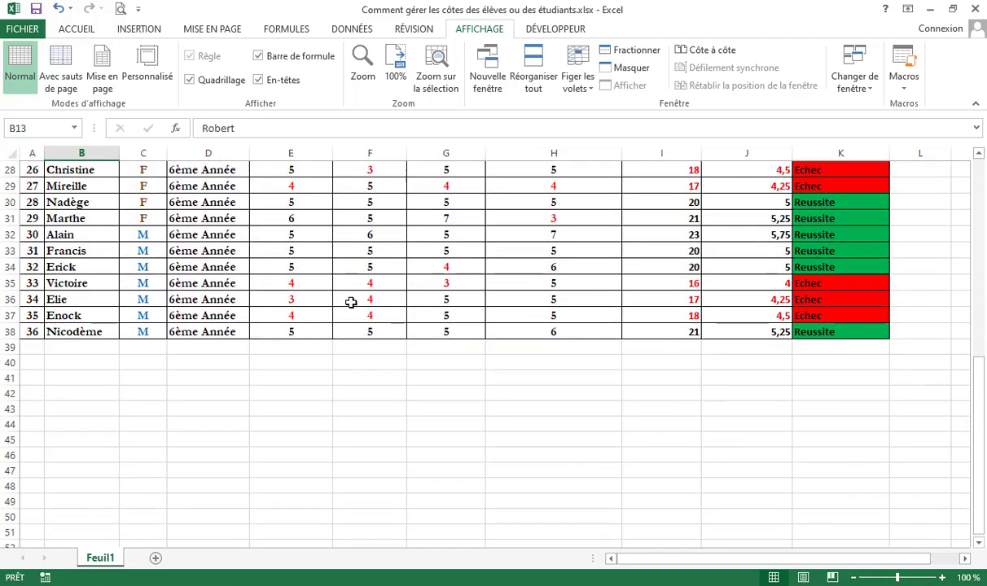
{"action": "scroll", "coordinate": [350, 302], "scroll_direction": "up", "scroll_amount": 9}
{"action": "scroll", "coordinate": [350, 302], "scroll_direction": "down", "scroll_amount": 3}
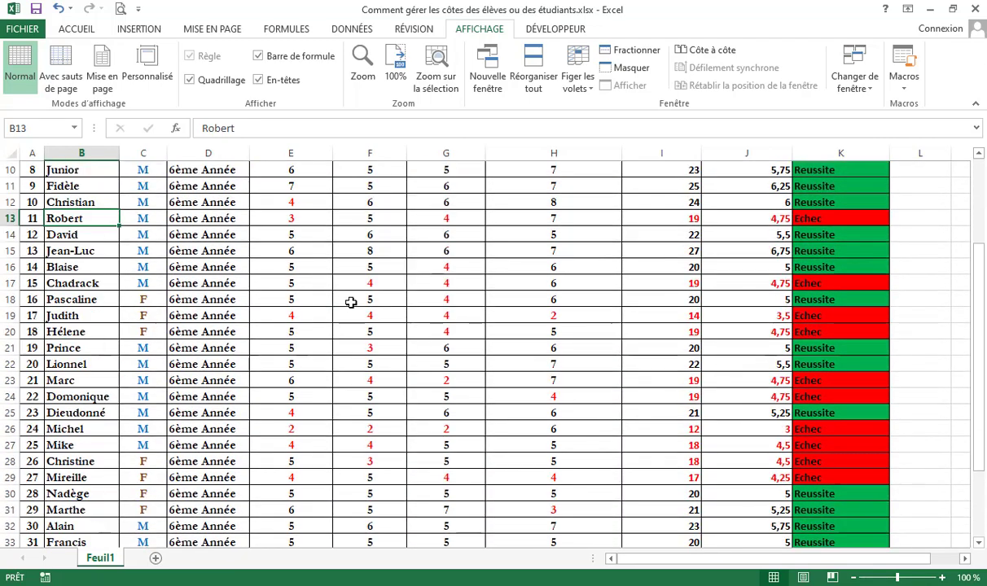
{"action": "scroll", "coordinate": [350, 302], "scroll_direction": "up", "scroll_amount": 3}
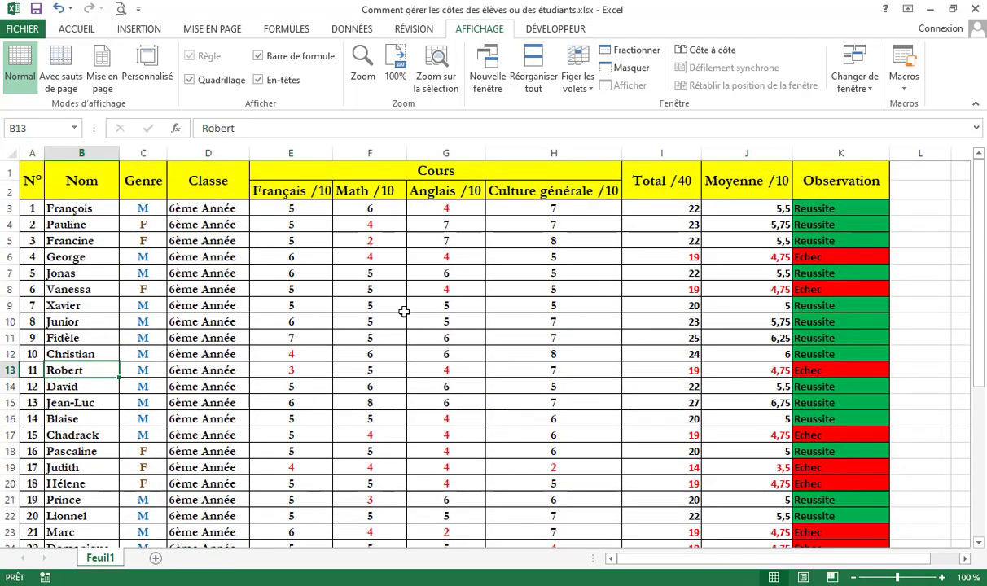
{"action": "scroll", "coordinate": [326, 305], "scroll_direction": "down", "scroll_amount": 5}
{"action": "scroll", "coordinate": [325, 306], "scroll_direction": "down", "scroll_amount": 1}
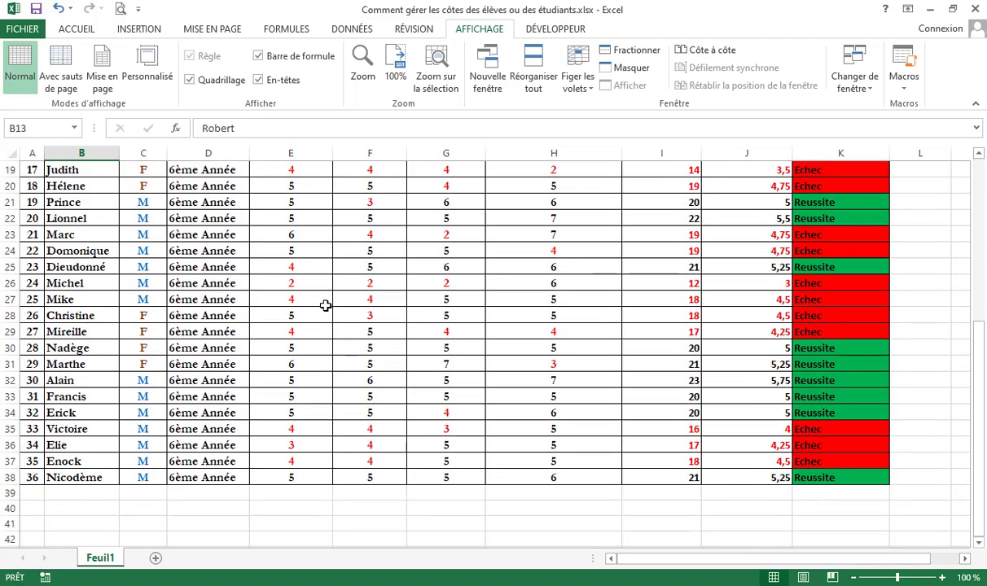
{"action": "scroll", "coordinate": [325, 305], "scroll_direction": "up", "scroll_amount": 6}
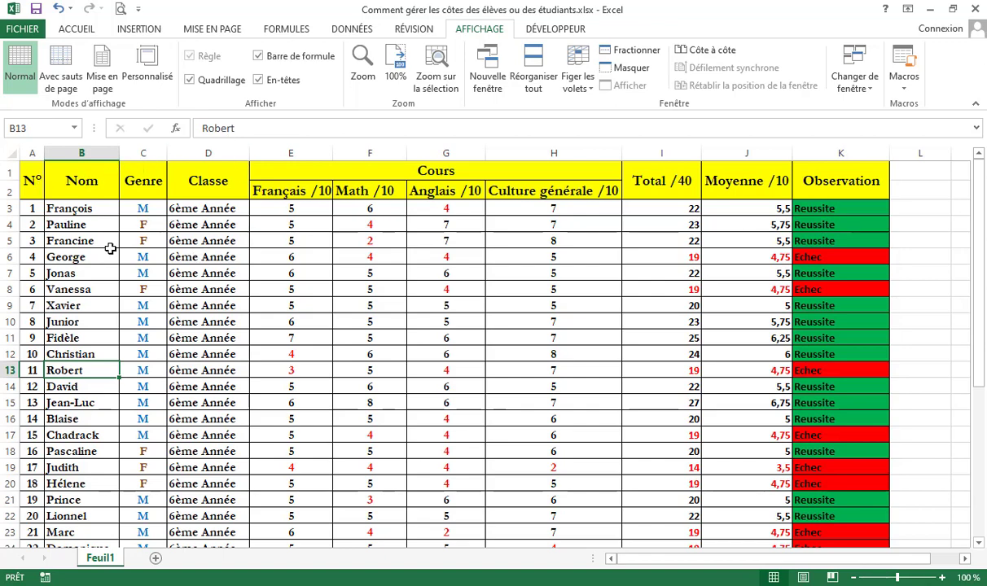
{"action": "scroll", "coordinate": [189, 293], "scroll_direction": "down", "scroll_amount": 3}
{"action": "scroll", "coordinate": [200, 301], "scroll_direction": "up", "scroll_amount": 3}
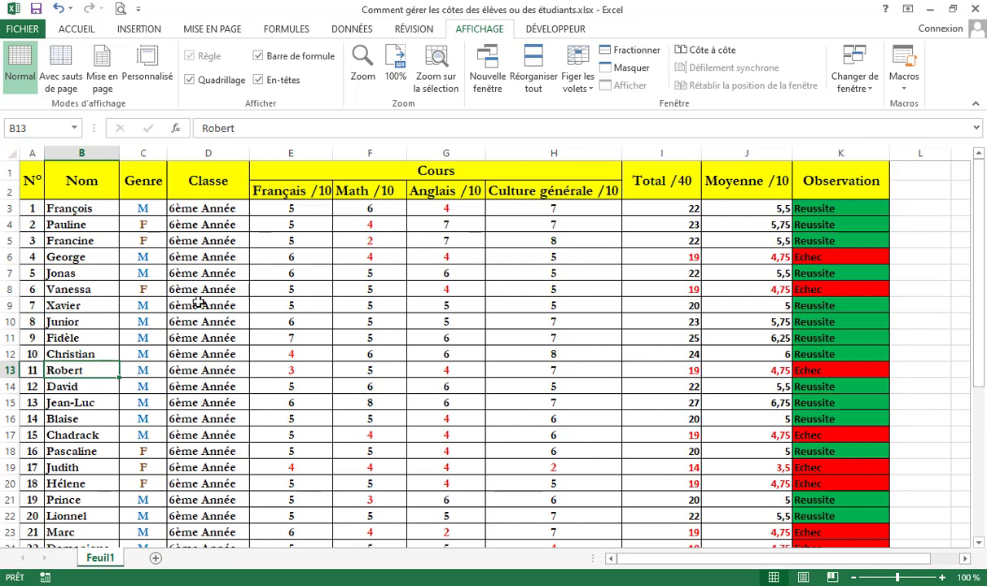
Freeze the panes again above row 3 so header rows 1 and 2 stay in view.
{"action": "left_click", "coordinate": [8, 208]}
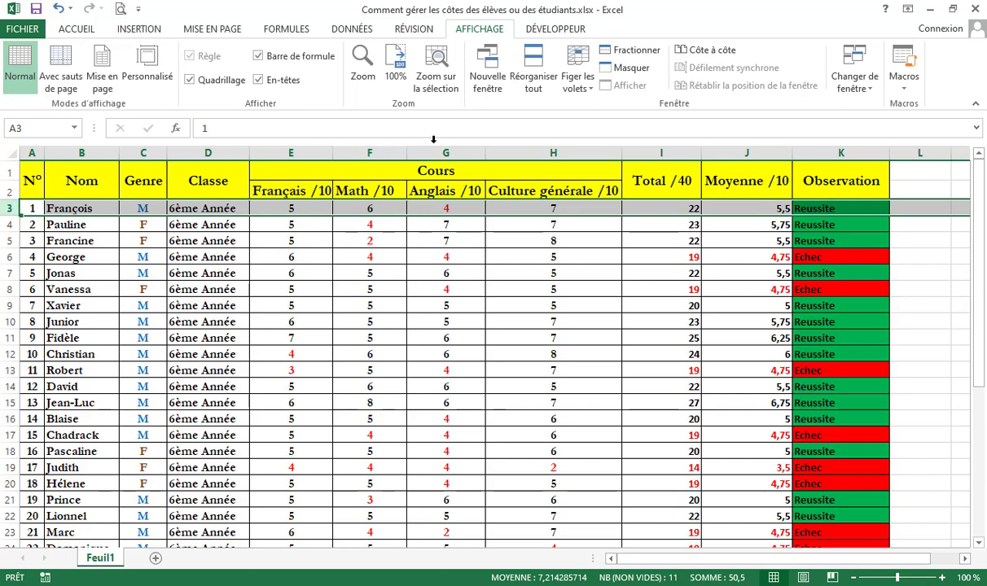
{"action": "left_click", "coordinate": [587, 55]}
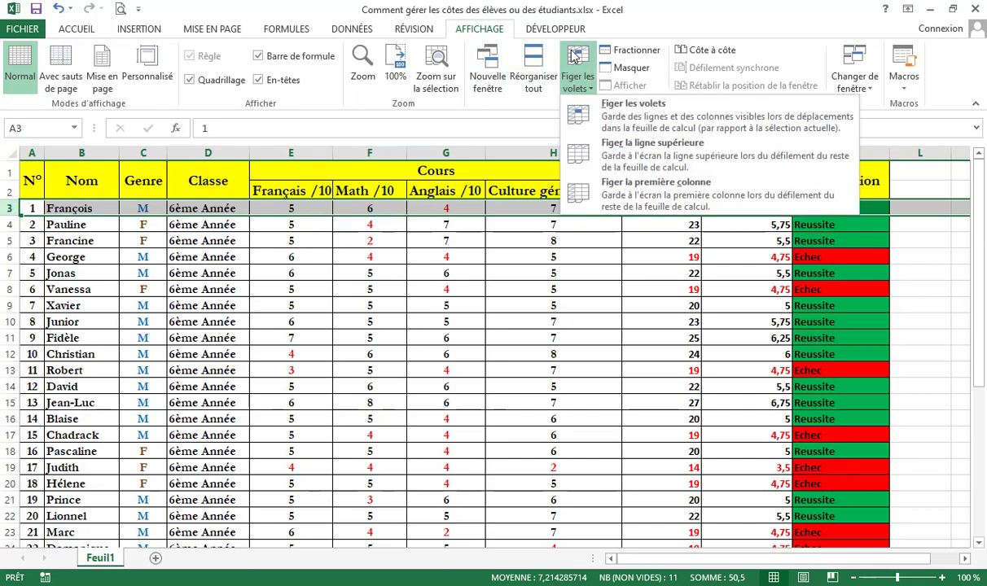
{"action": "left_click", "coordinate": [603, 105]}
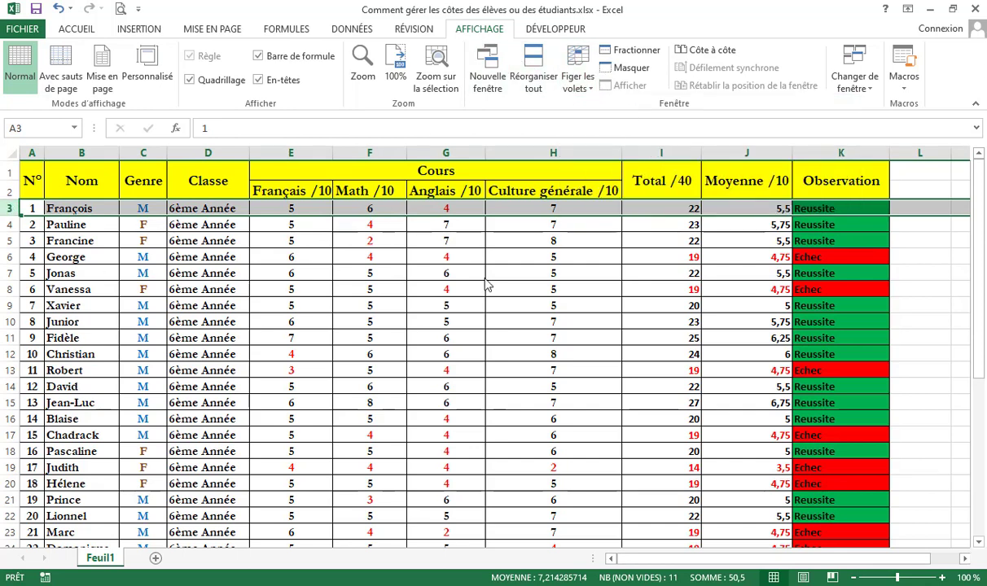
Verify the frozen header rows against the lower part of the student list.
{"action": "scroll", "coordinate": [415, 368], "scroll_direction": "down", "scroll_amount": 3}
{"action": "scroll", "coordinate": [415, 368], "scroll_direction": "up", "scroll_amount": 3}
{"action": "scroll", "coordinate": [414, 368], "scroll_direction": "down", "scroll_amount": 4}
{"action": "scroll", "coordinate": [414, 368], "scroll_direction": "up", "scroll_amount": 5}
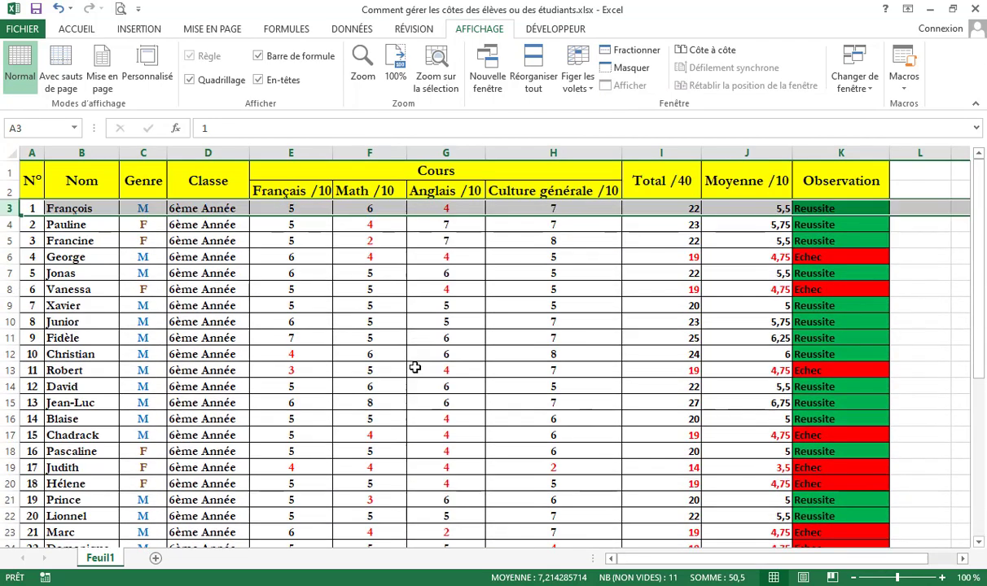
{"action": "scroll", "coordinate": [414, 368], "scroll_direction": "down", "scroll_amount": 5}
{"action": "scroll", "coordinate": [414, 368], "scroll_direction": "up", "scroll_amount": 5}
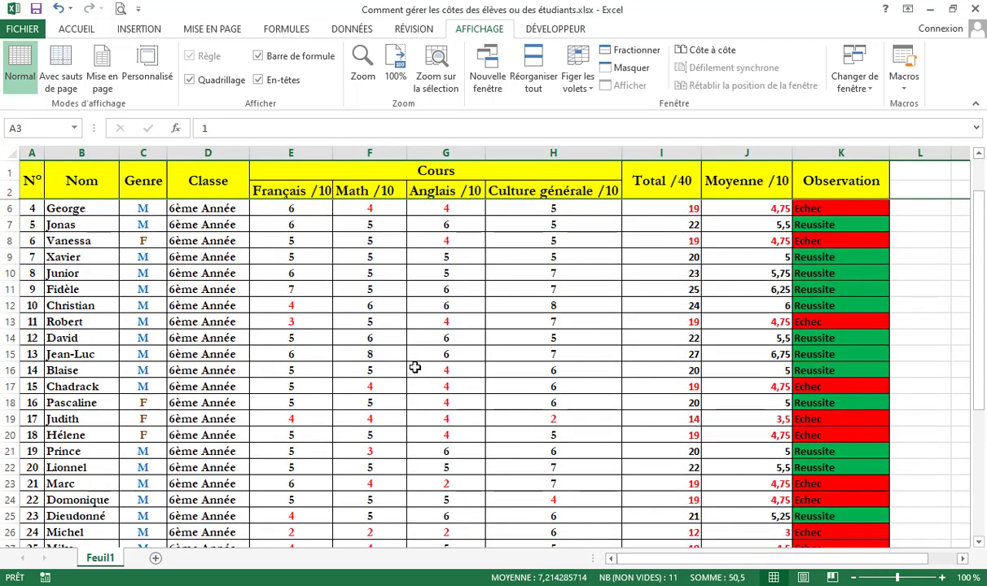